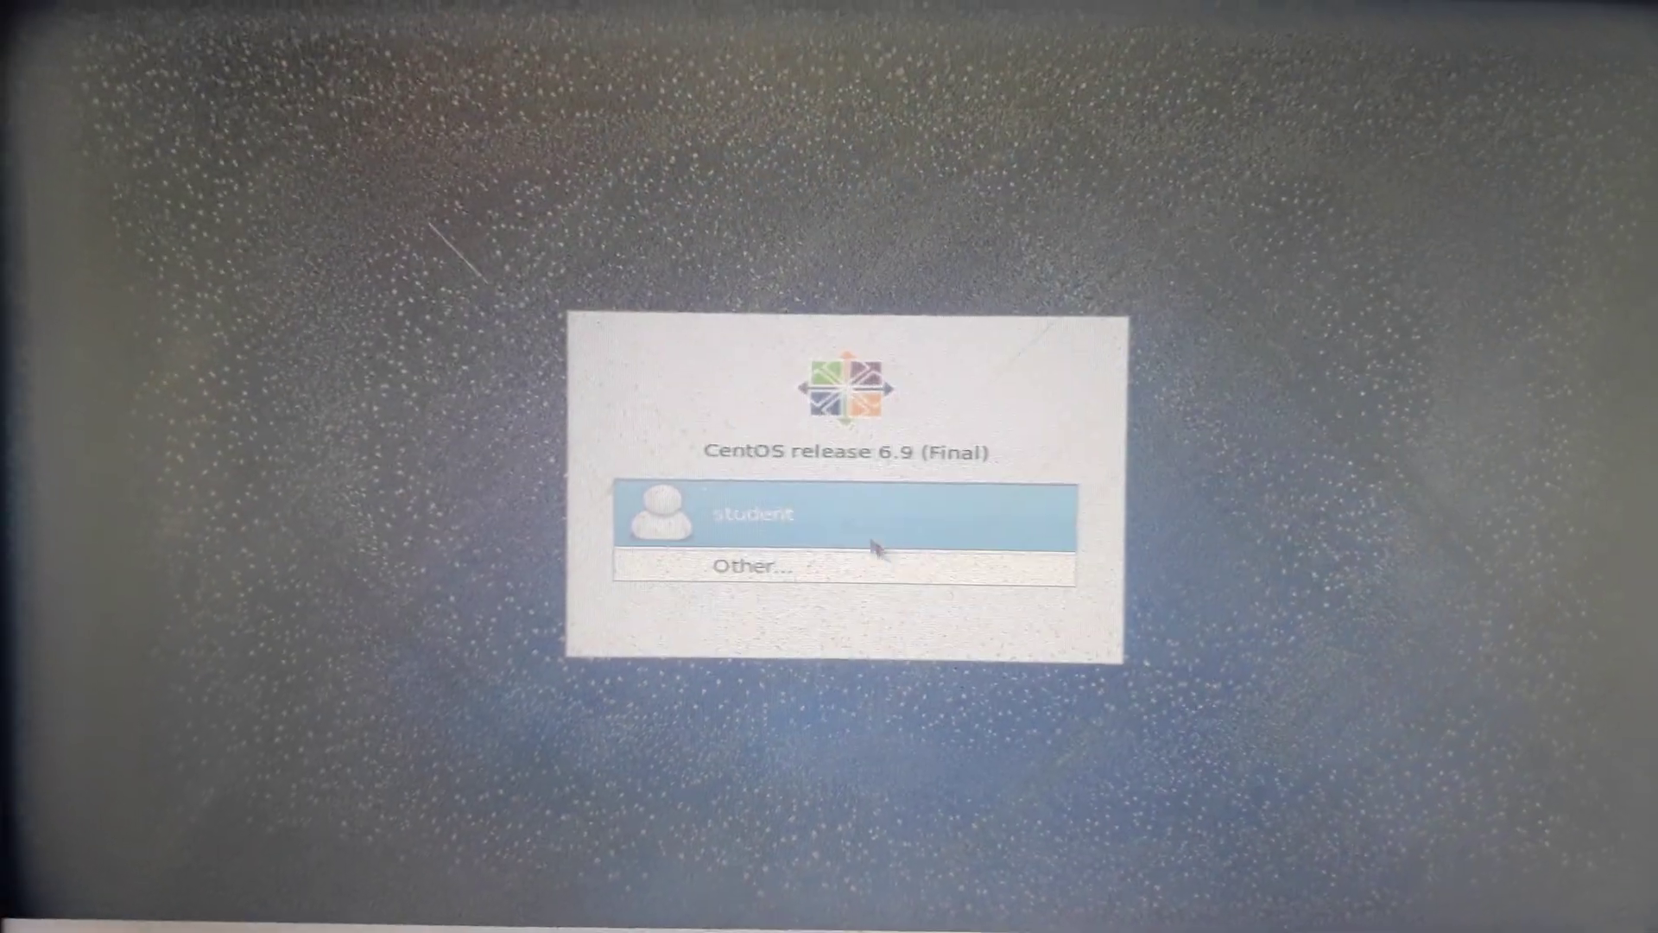
Select the student account on the CentOS login screen.
left_click(842, 468)
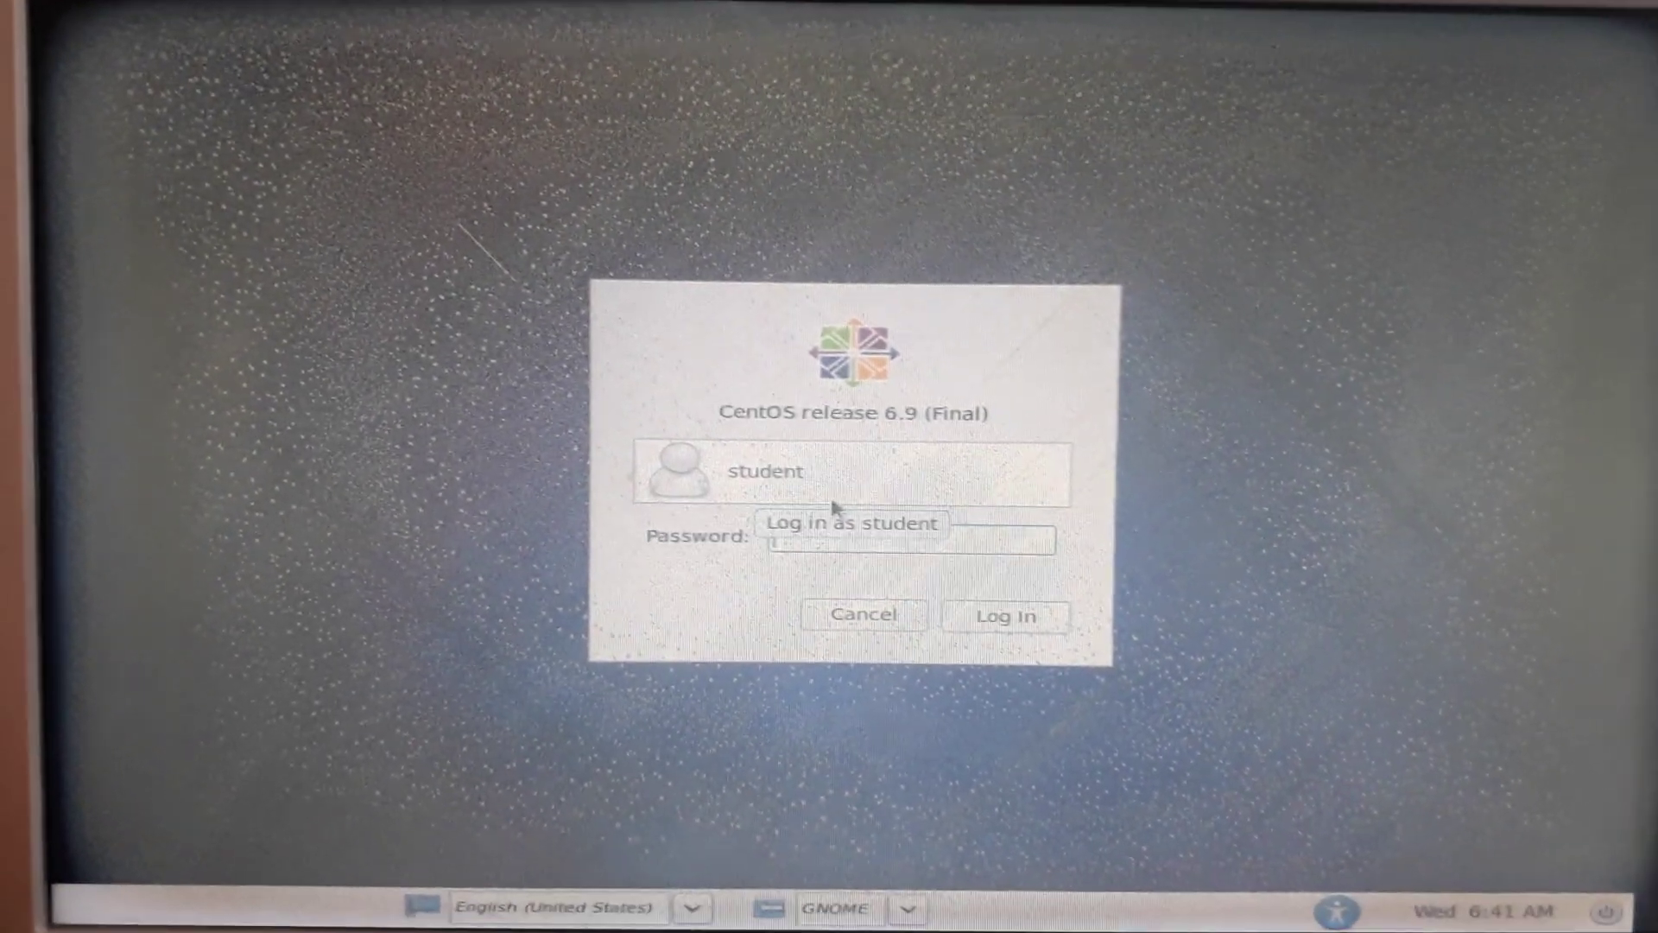
type("*******")
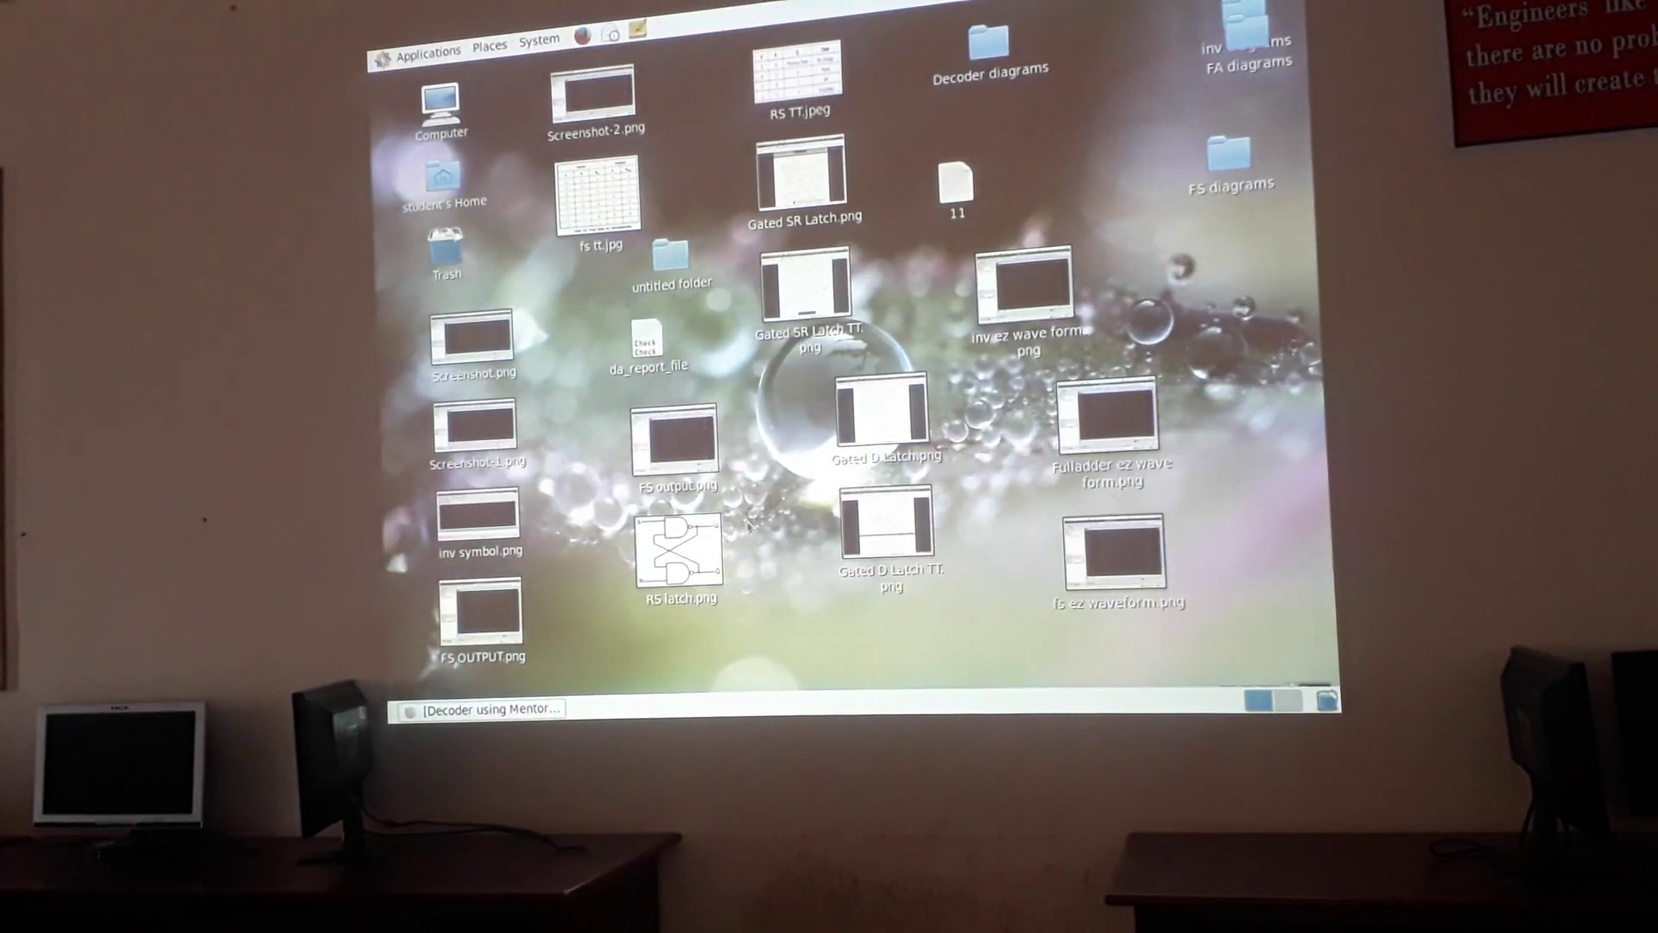
Browse Computer, Filesystem, home and raam into the Pyxis_SPT_HEP folder.
double_click(444, 111)
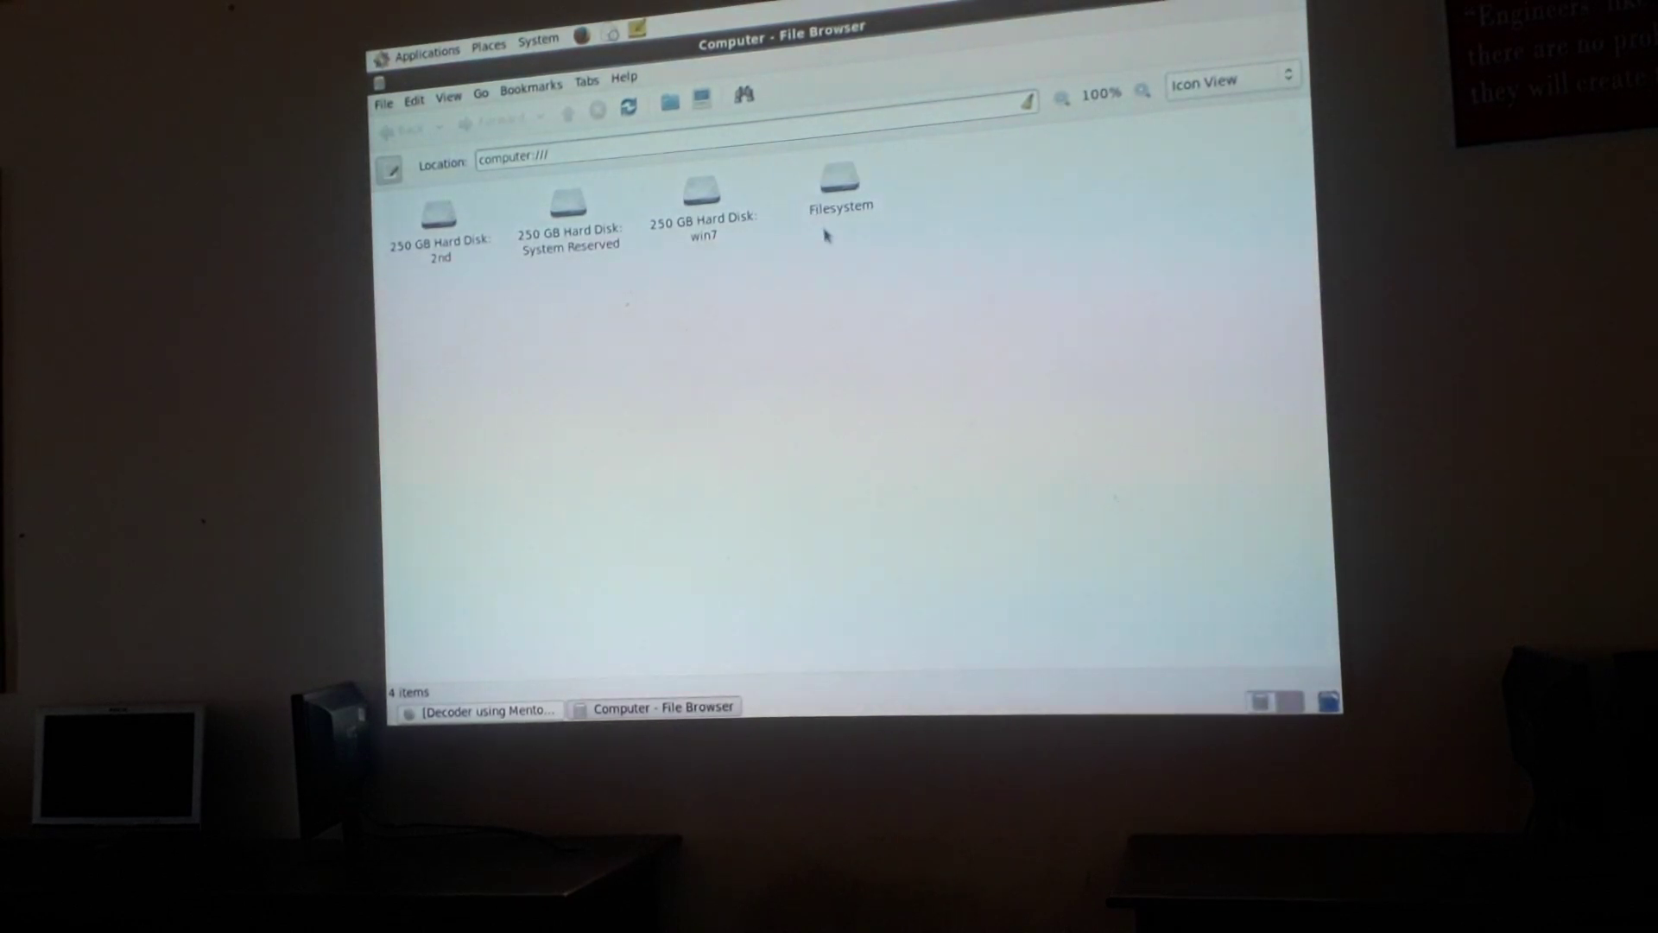
double_click(836, 201)
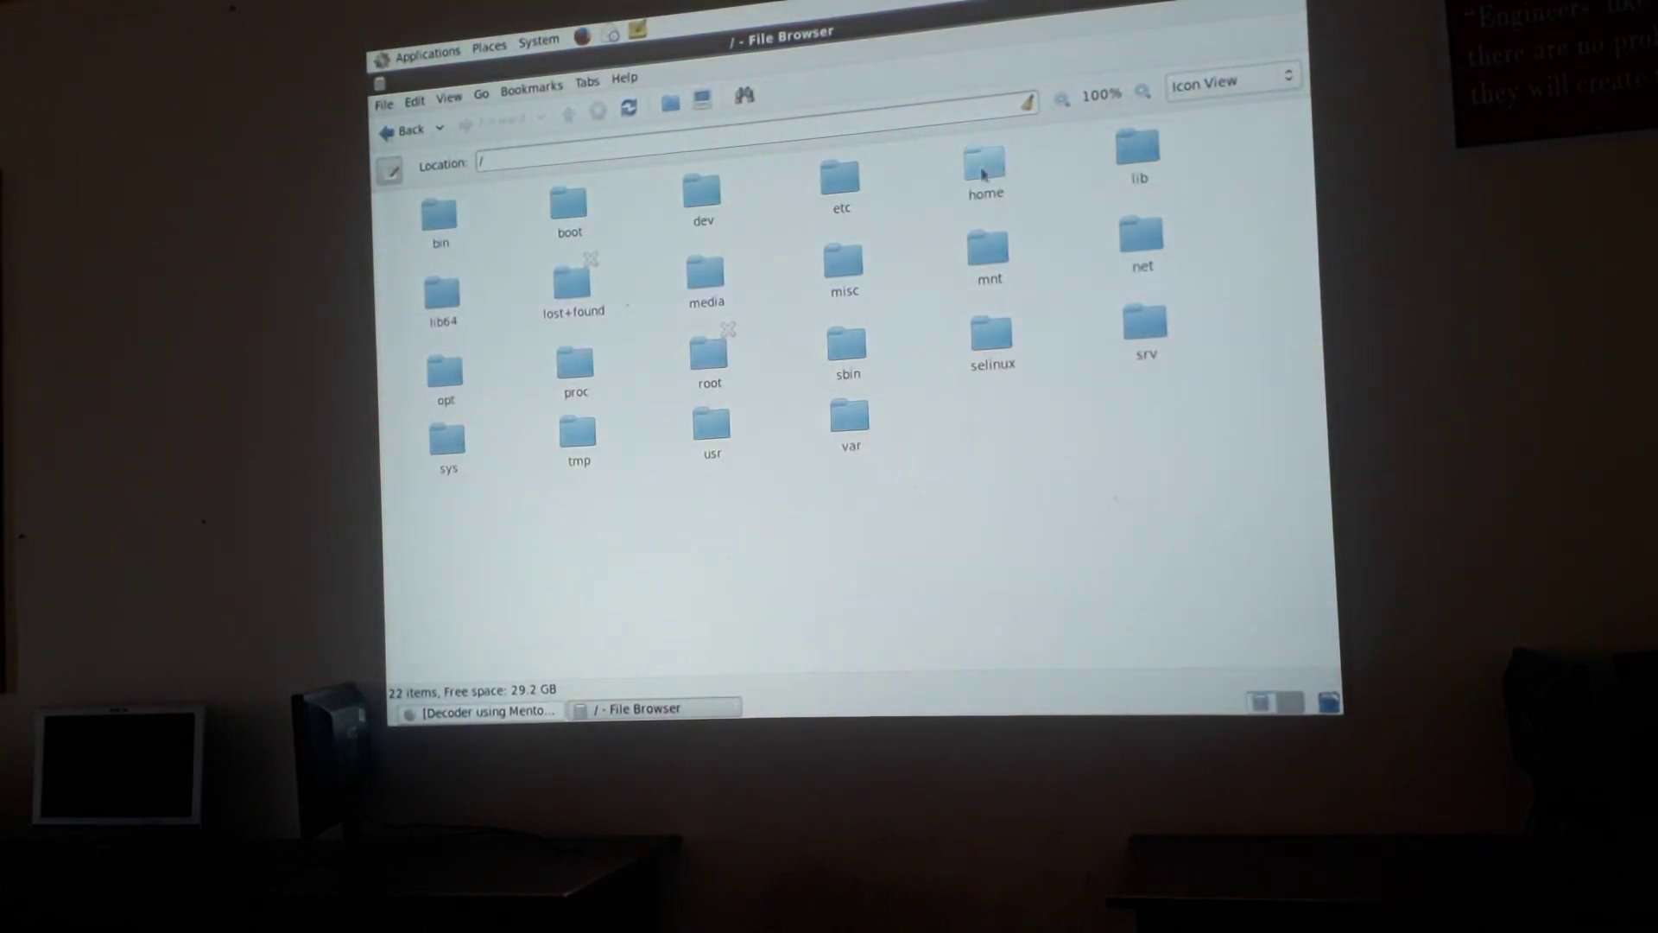
double_click(984, 173)
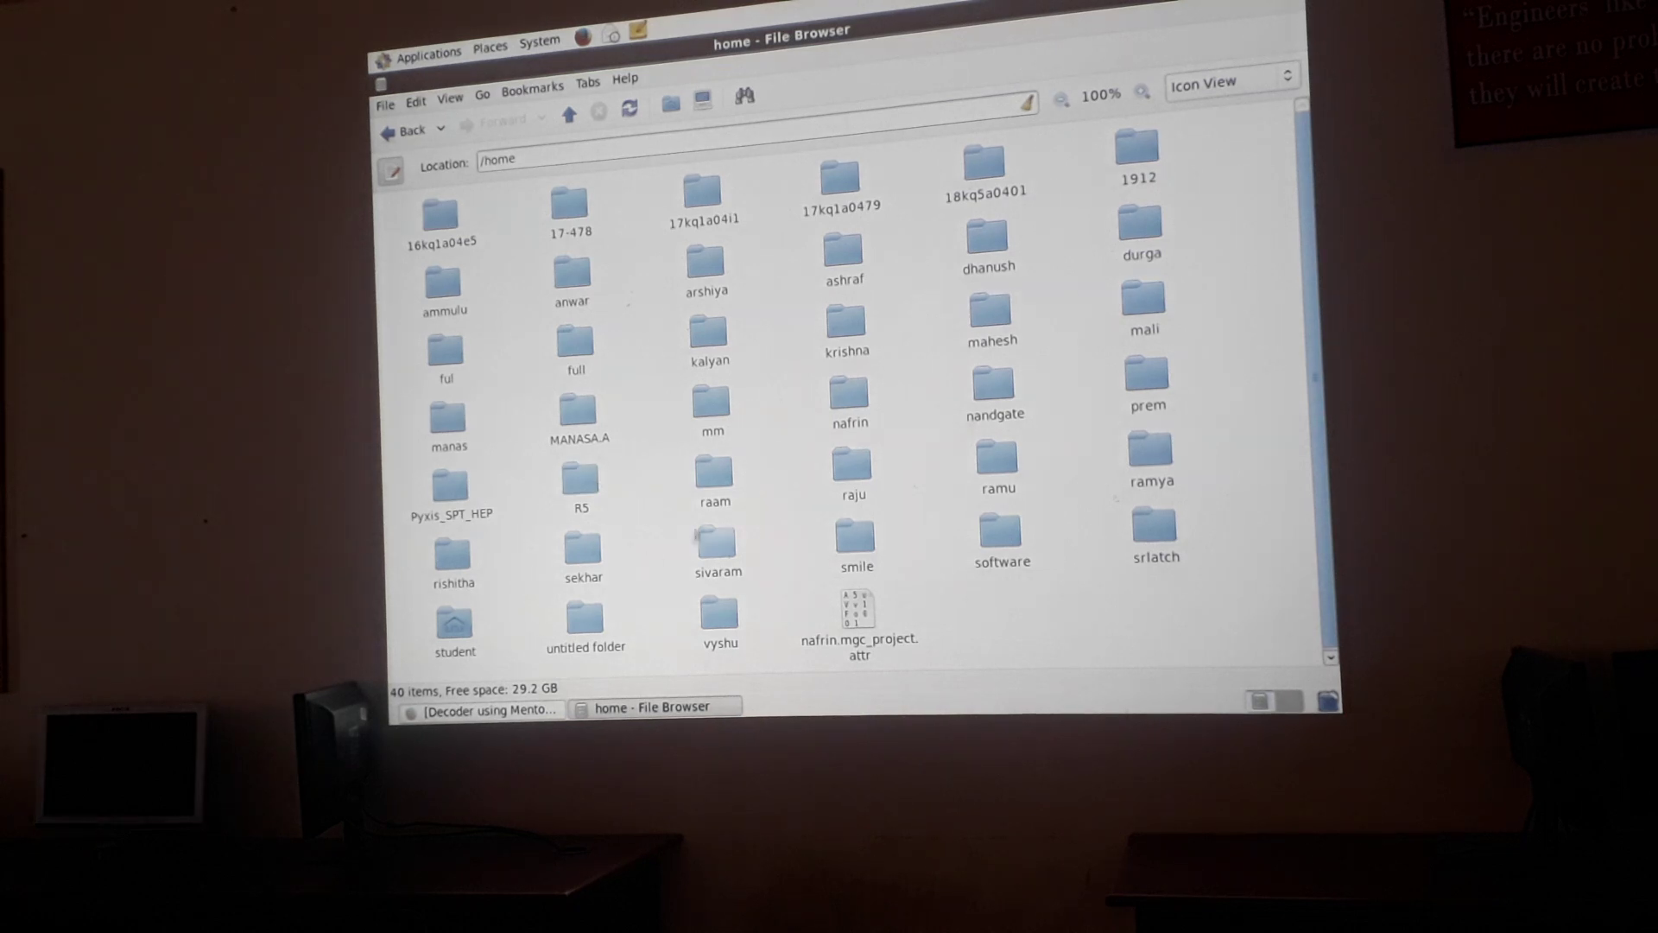
double_click(717, 482)
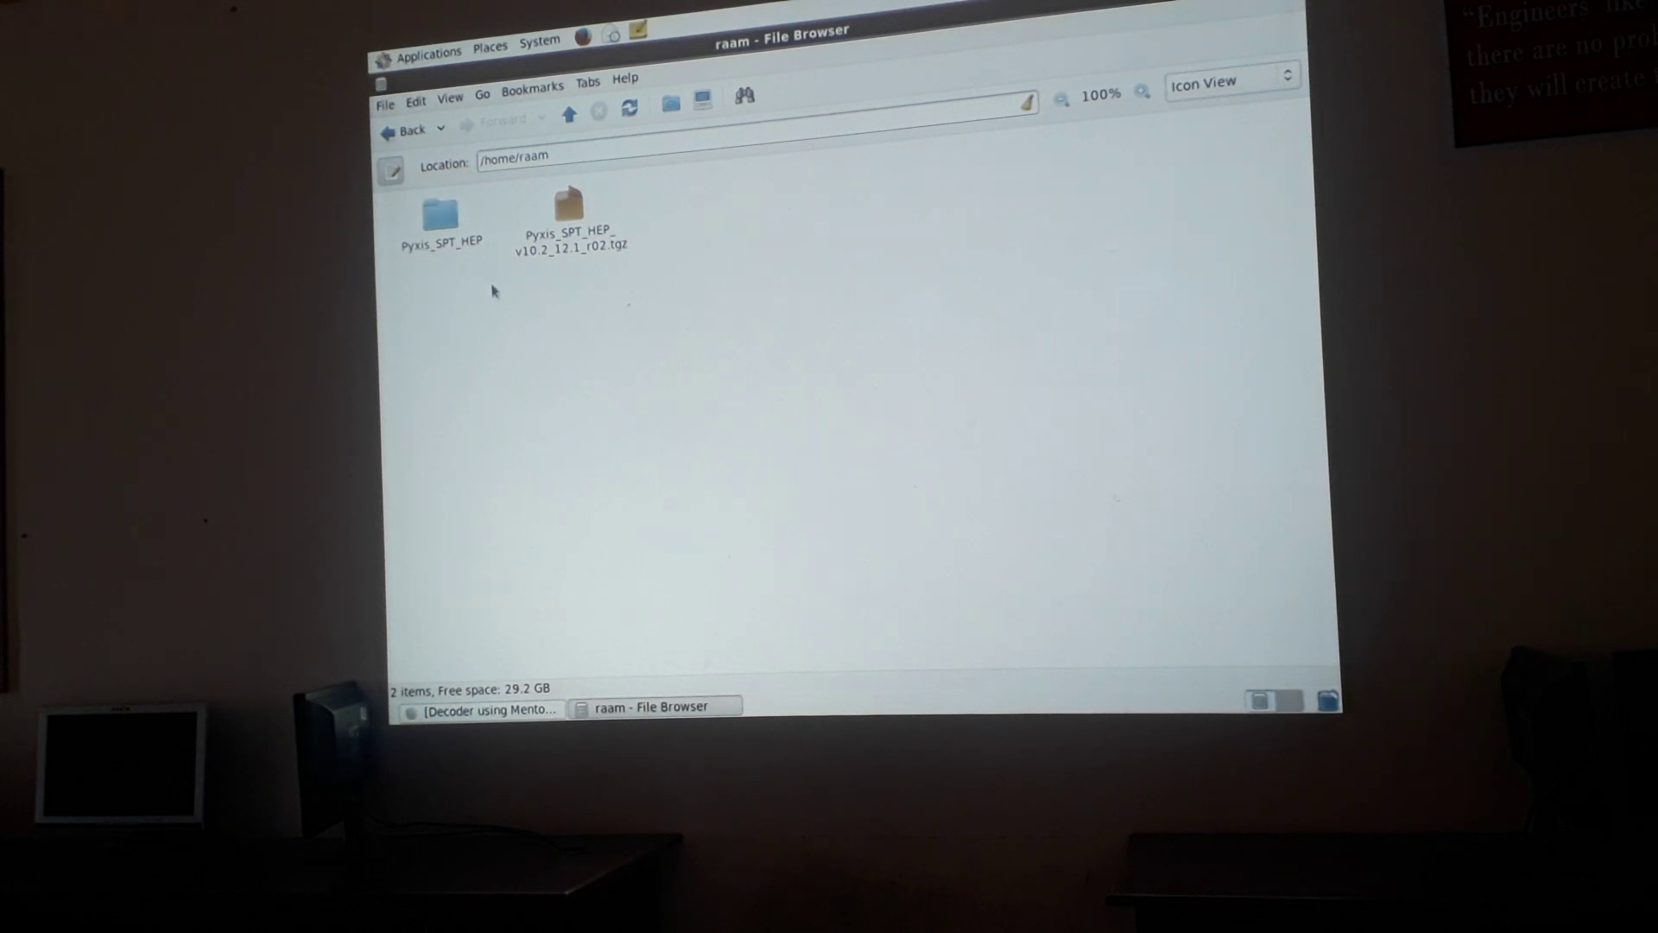
double_click(413, 251)
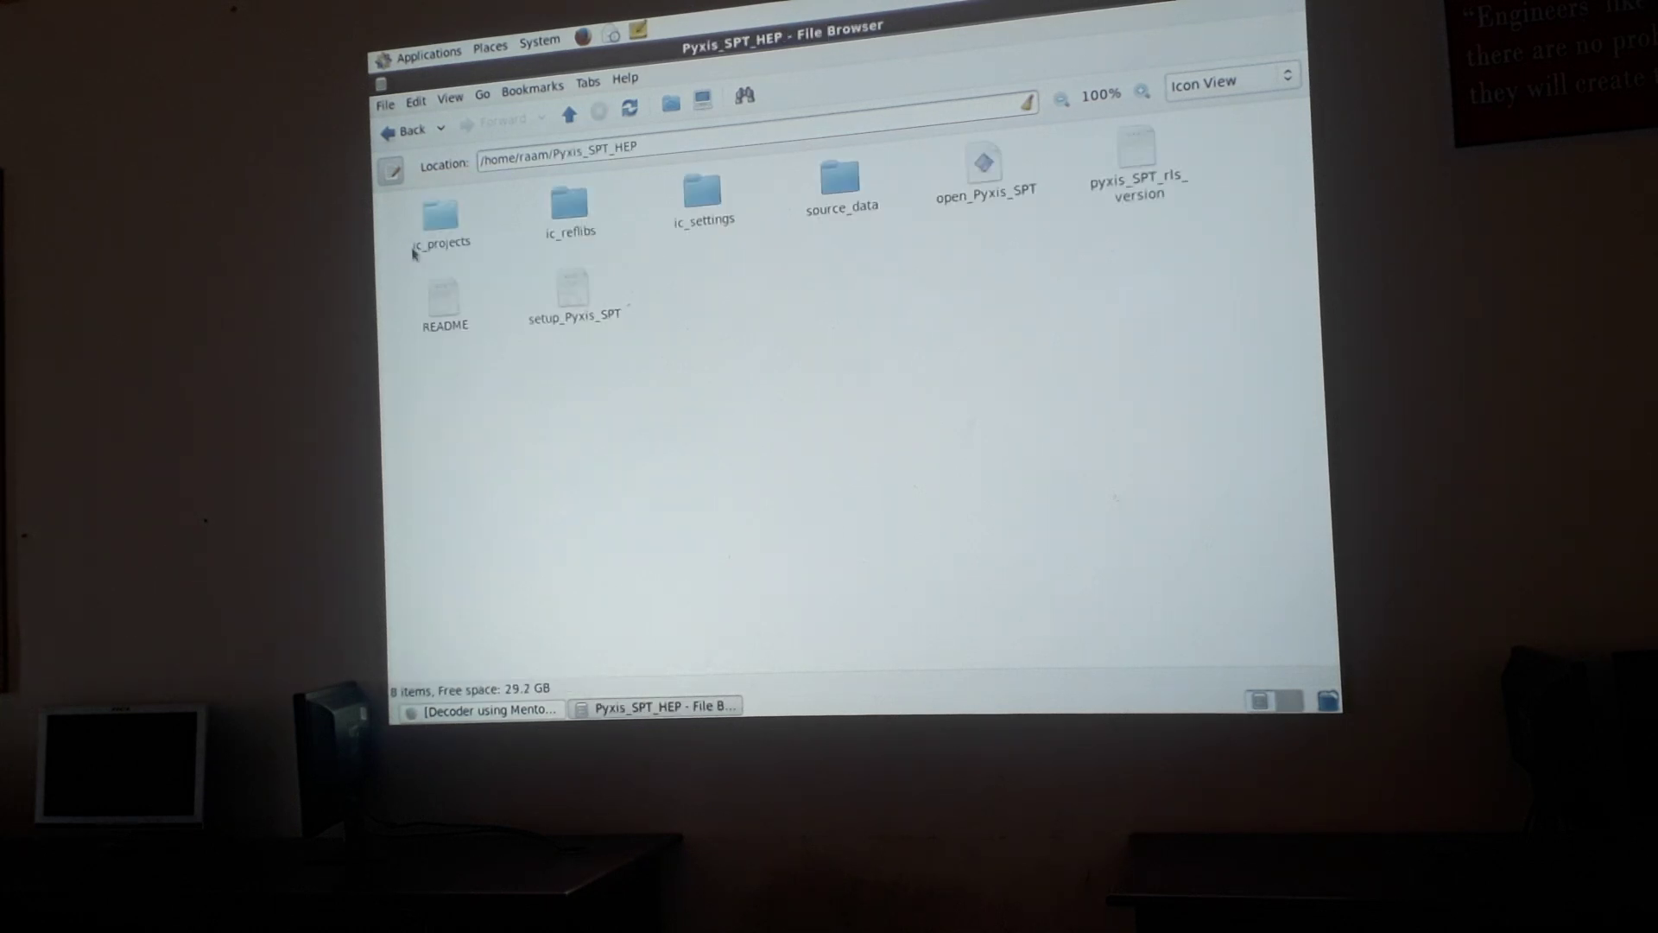
Go back to /home/raam and open Pyxis_SPT_HEP in Terminal from its context menu.
left_click(404, 131)
right_click(412, 249)
left_click(478, 505)
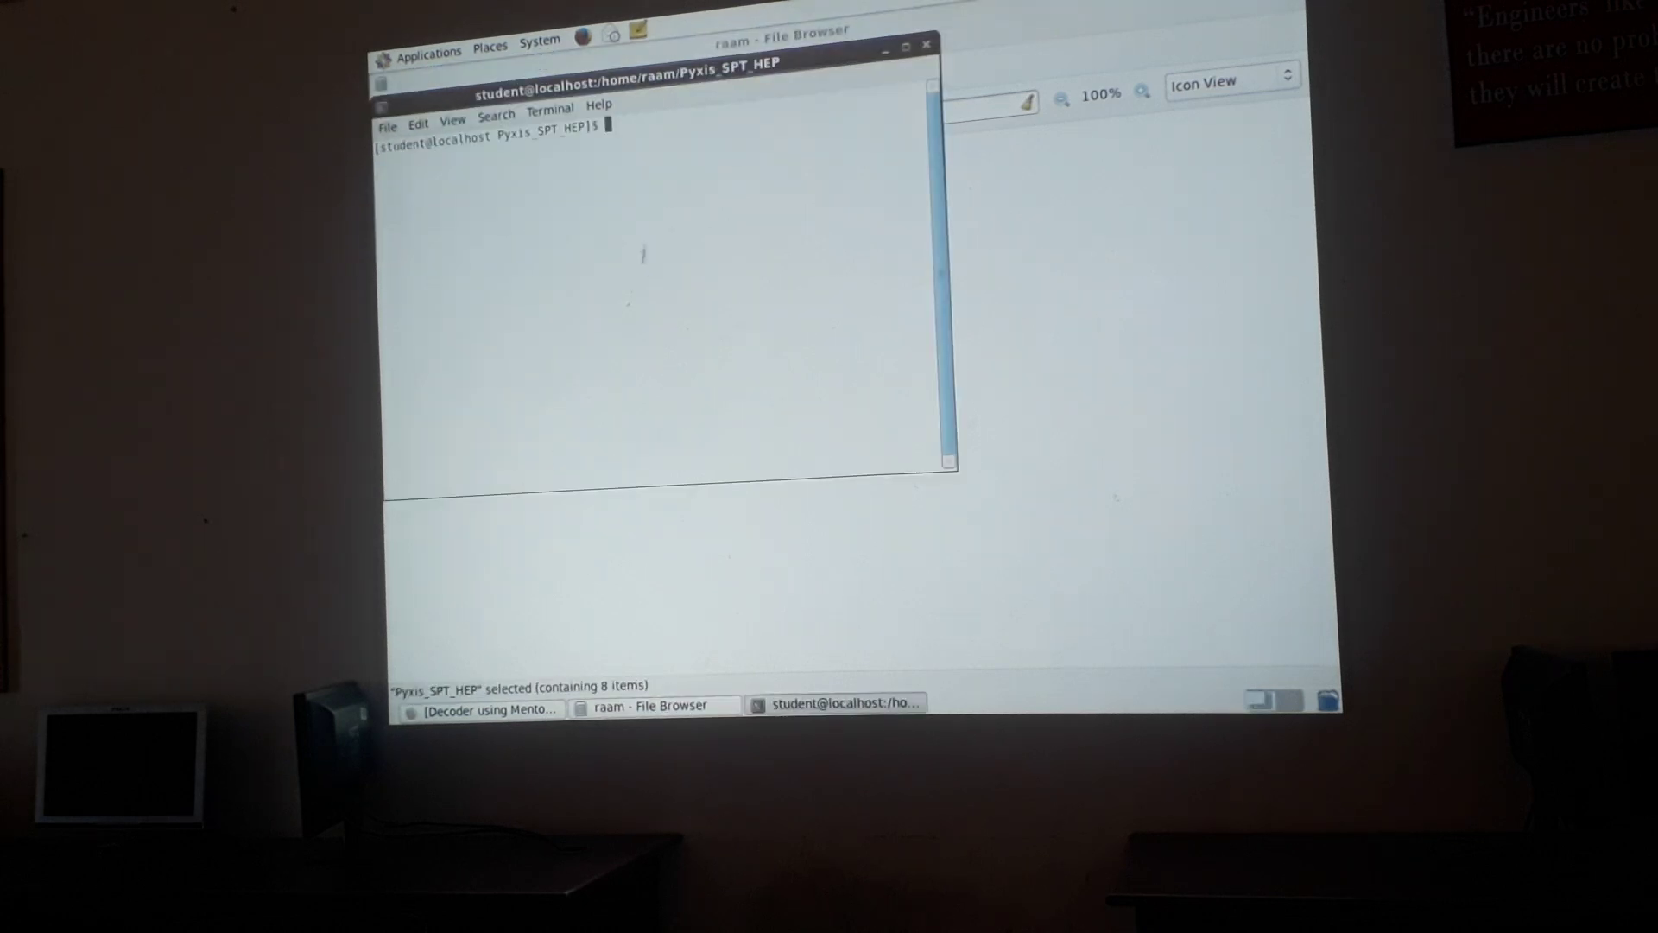